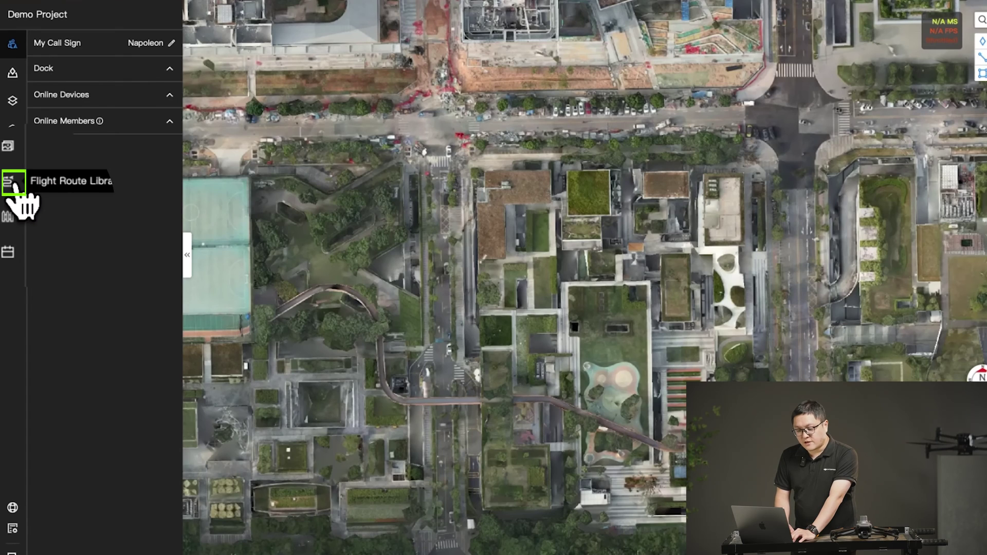
Create a new Mavic 3 Enterprise Series route named 'Area Route' of type Area Route in the Flight Route Library.
{"action": "left_click", "coordinate": [15, 185]}
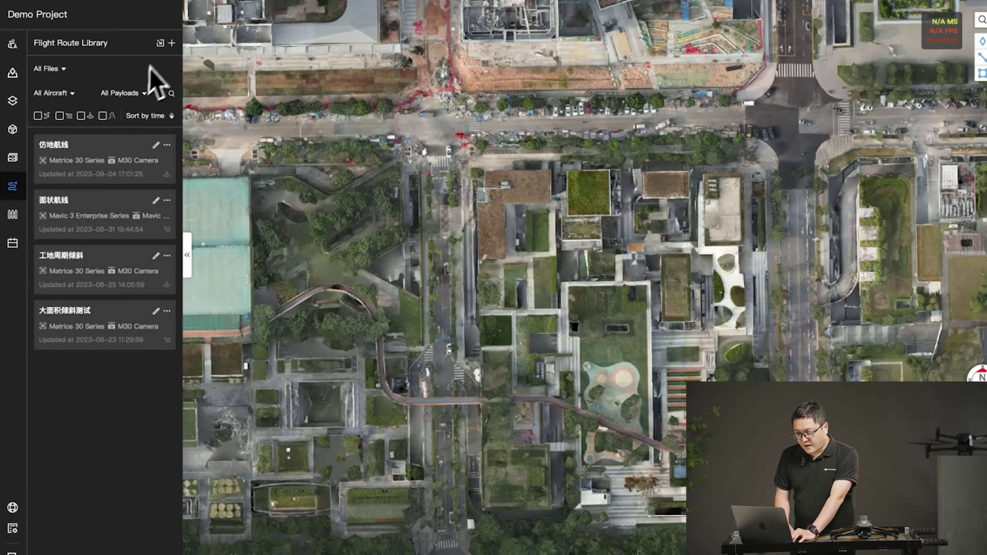
{"action": "left_click", "coordinate": [172, 43]}
{"action": "double_click", "coordinate": [405, 165]}
{"action": "type", "text": "Area Route"}
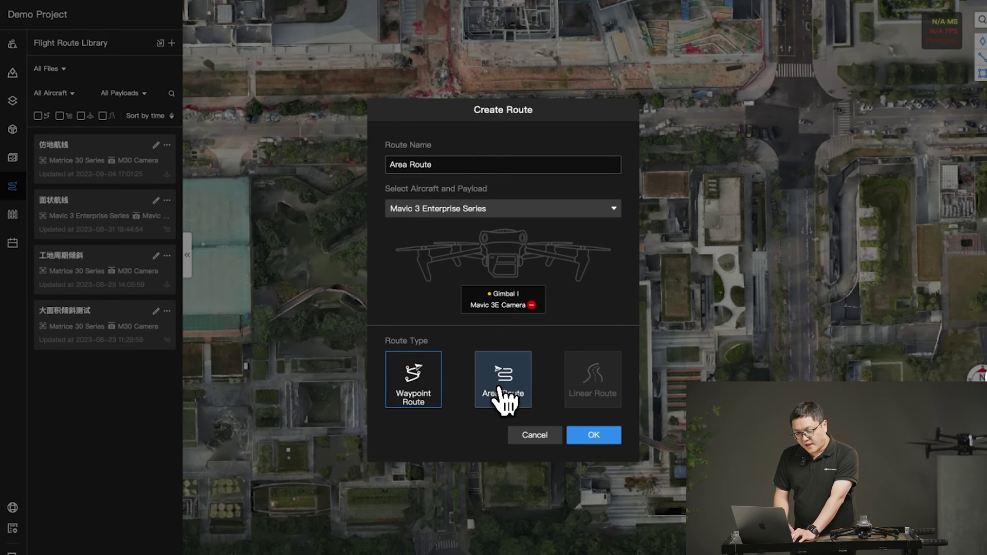
{"action": "left_click", "coordinate": [499, 391]}
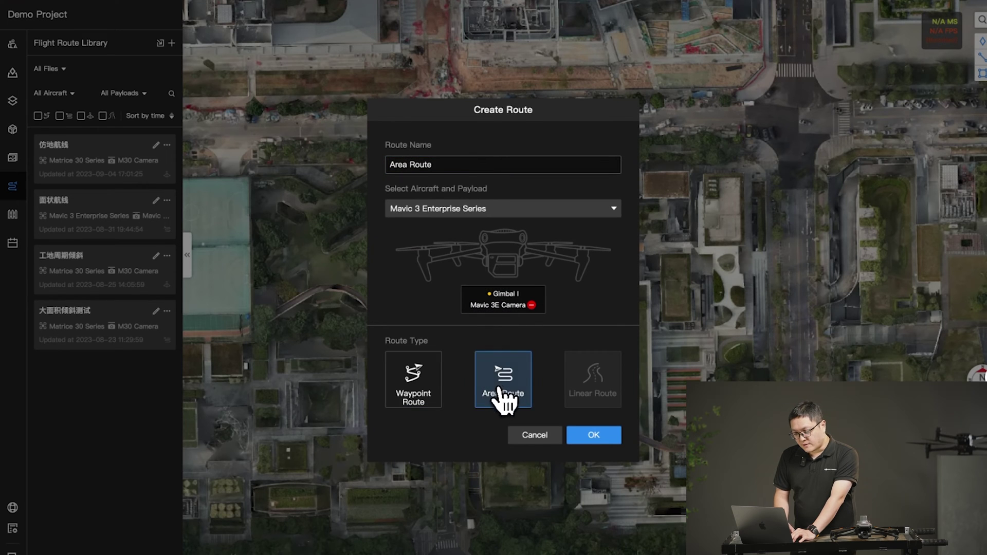
{"action": "left_click", "coordinate": [611, 438]}
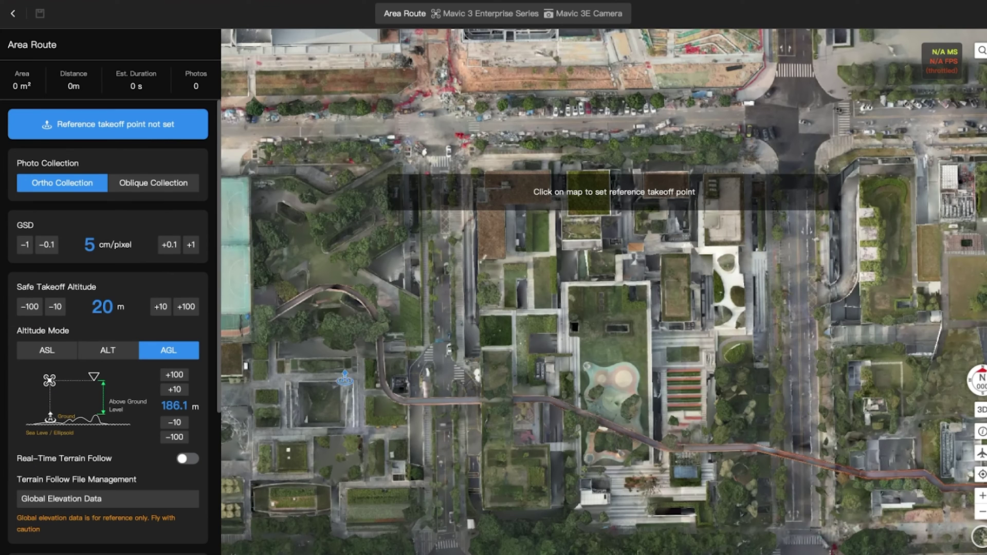
Place the takeoff point and draw a 121 m by 71.7 m rectangle over the city block.
{"action": "left_click", "coordinate": [353, 427]}
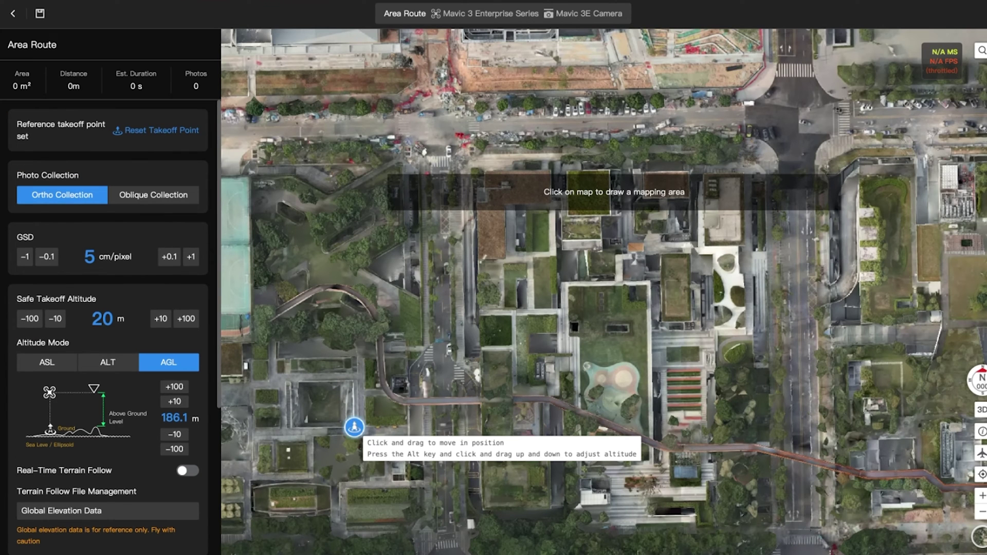
{"action": "left_click", "coordinate": [458, 159]}
{"action": "left_click", "coordinate": [461, 344]}
{"action": "left_click", "coordinate": [778, 341]}
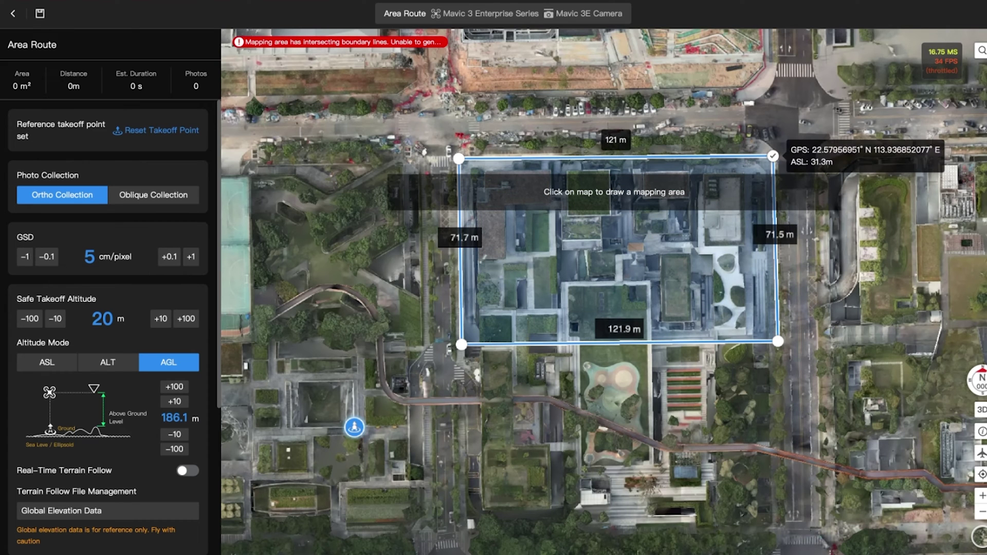
{"action": "left_click", "coordinate": [774, 156]}
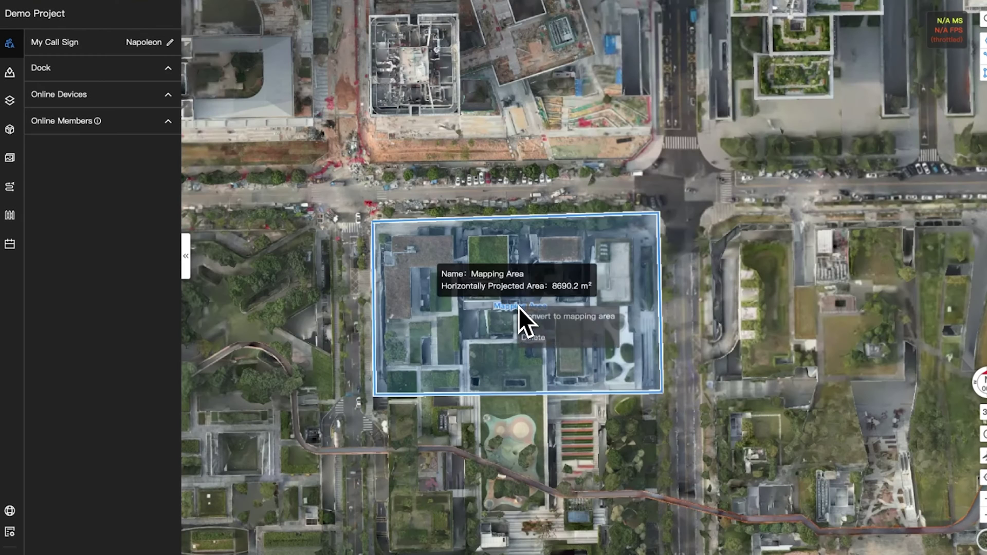
Convert the drawn area annotation into an area route with Convert to mapping area.
{"action": "right_click", "coordinate": [519, 308]}
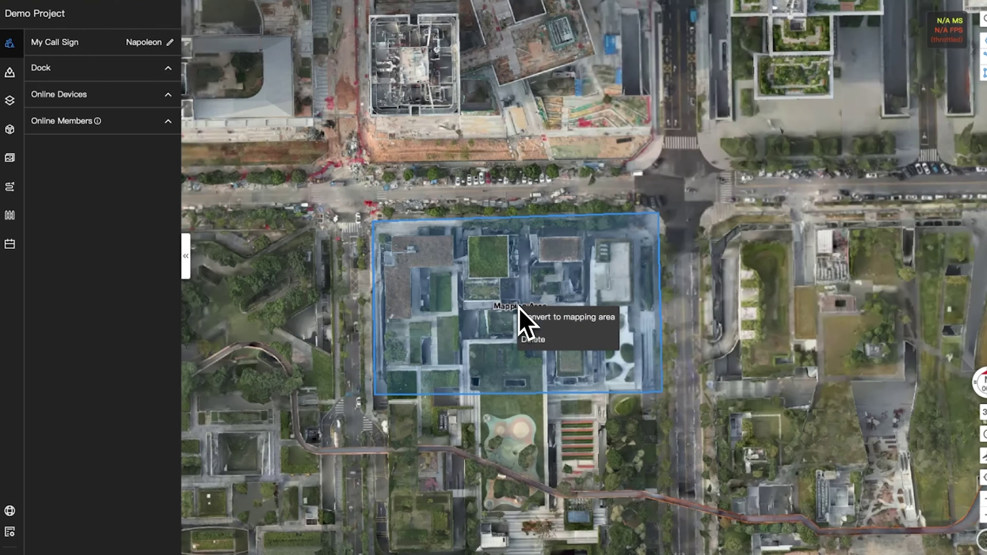
{"action": "left_click", "coordinate": [587, 318]}
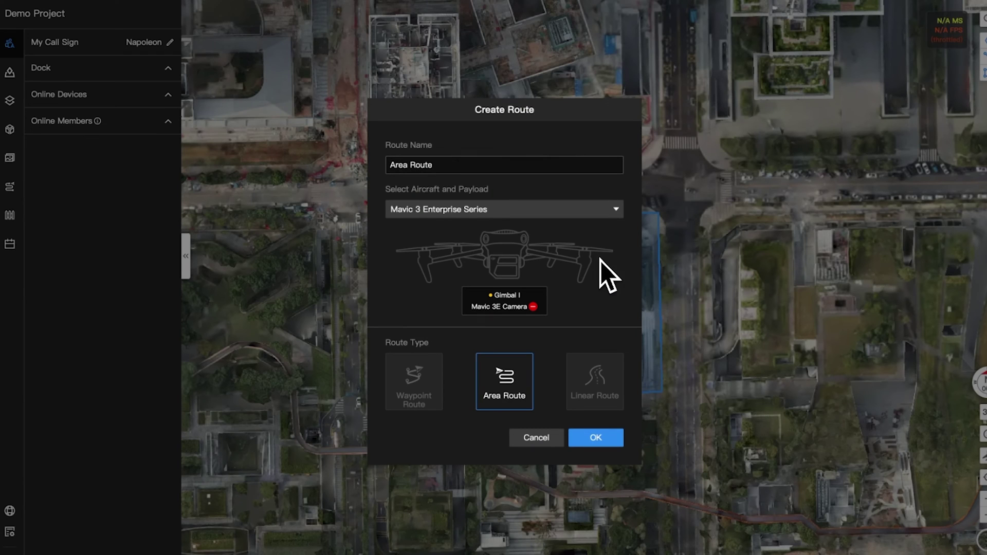
{"action": "left_click", "coordinate": [611, 443]}
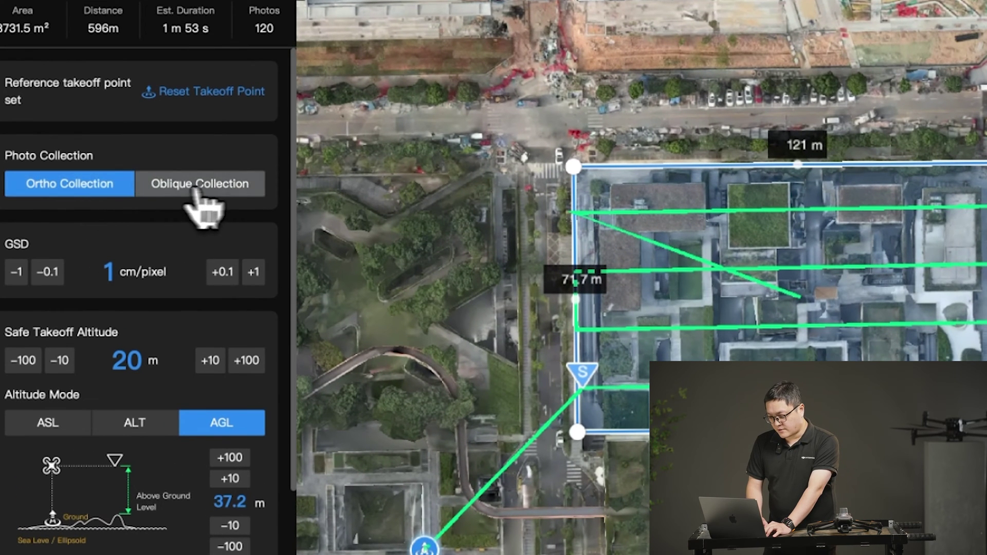
Switch the route to Oblique Collection at 1 cm/pixel GSD with Smart Oblique off.
{"action": "left_click", "coordinate": [258, 191]}
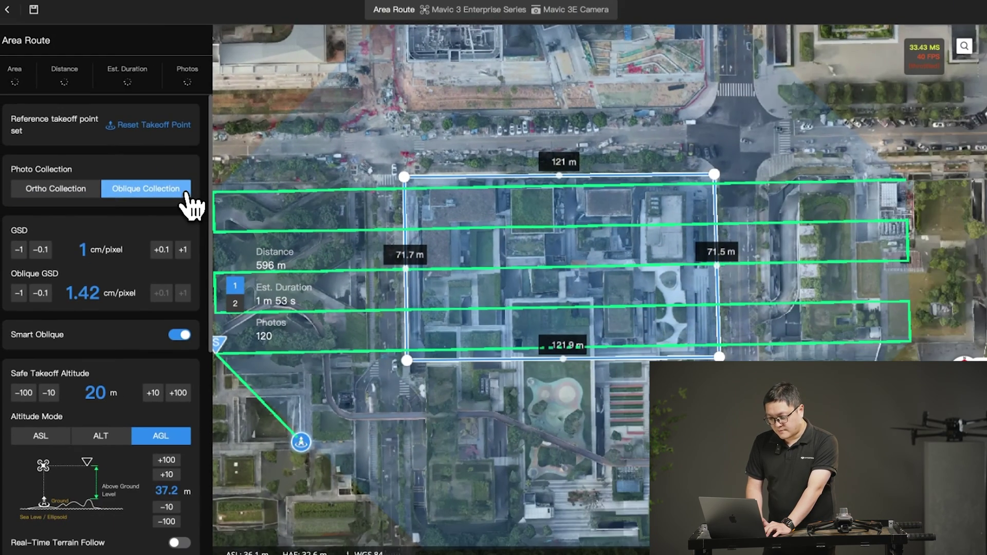
{"action": "left_click_drag", "start_coordinate": [537, 260], "coordinate": [620, 262]}
{"action": "scroll", "coordinate": [620, 262], "scroll_direction": "down", "scroll_amount": 2}
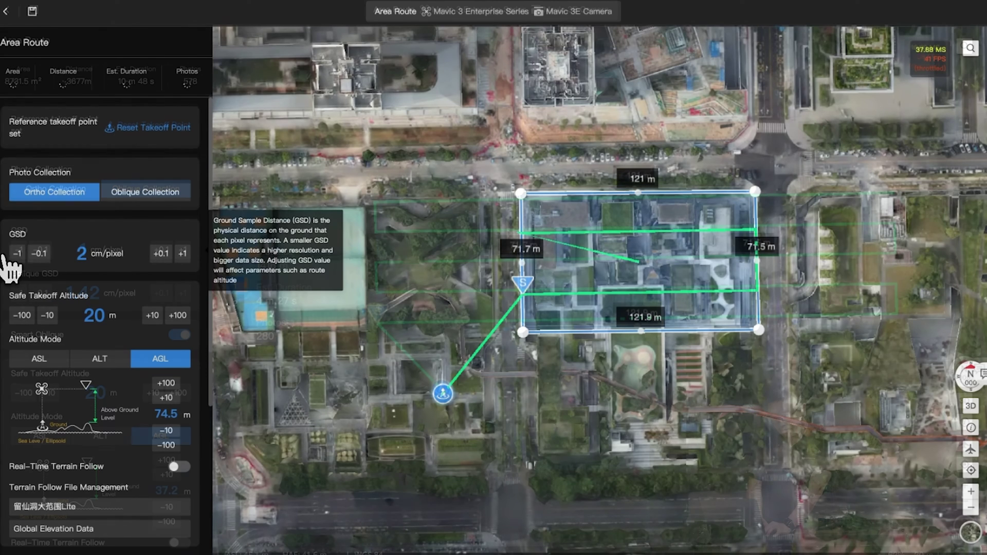
{"action": "left_click", "coordinate": [12, 254]}
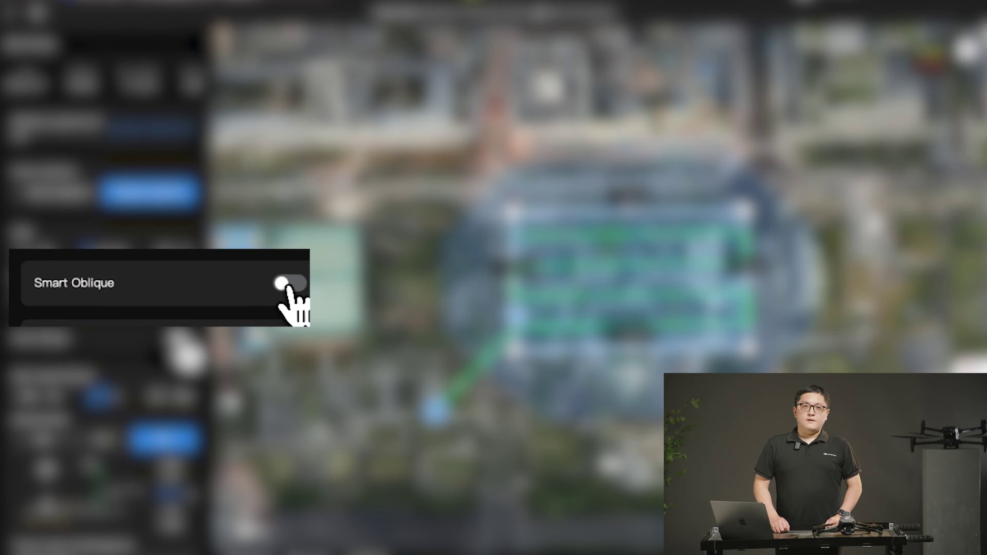
{"action": "left_click", "coordinate": [291, 283]}
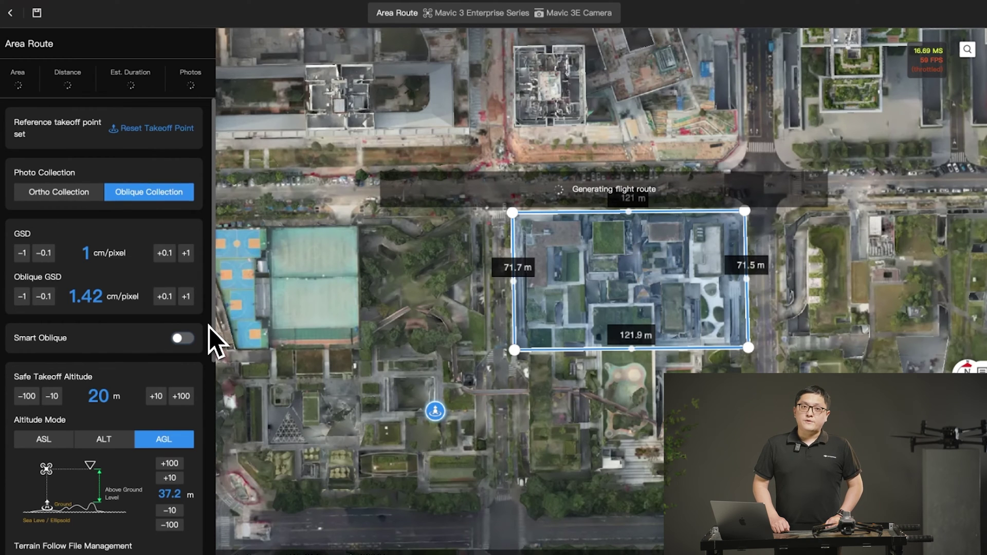
Preview oblique passes 2 through 5 from the on-map route list.
{"action": "left_click", "coordinate": [237, 281]}
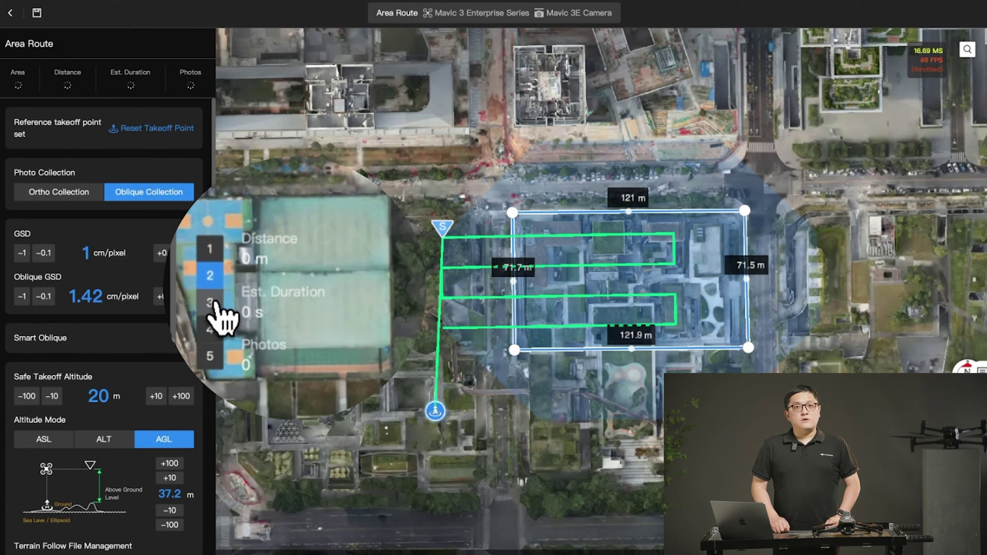
{"action": "left_click", "coordinate": [239, 302]}
{"action": "left_click", "coordinate": [213, 329]}
{"action": "left_click", "coordinate": [214, 355]}
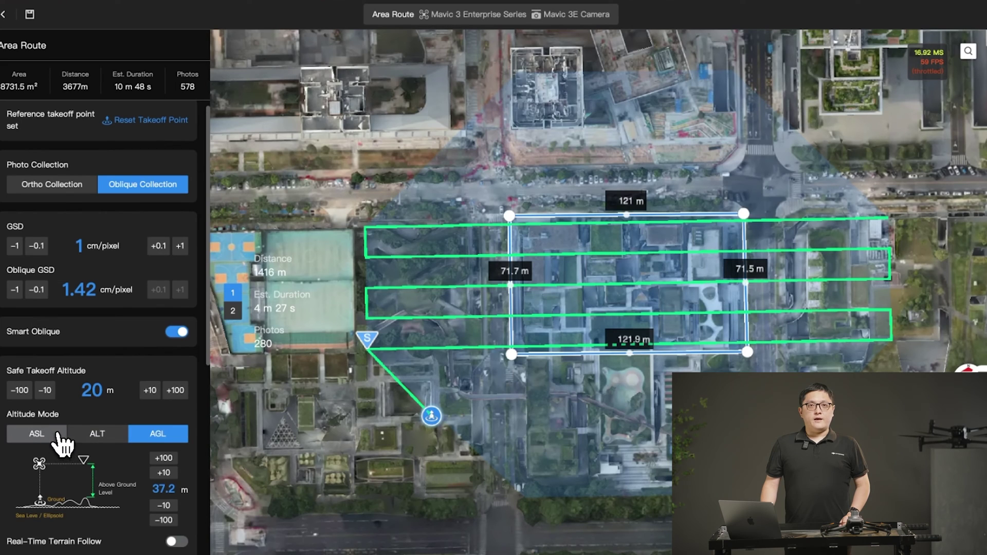
Try the ASL, ALT and AGL altitude modes, keep AGL, and raise the altitude by 100 m.
{"action": "left_click", "coordinate": [62, 437]}
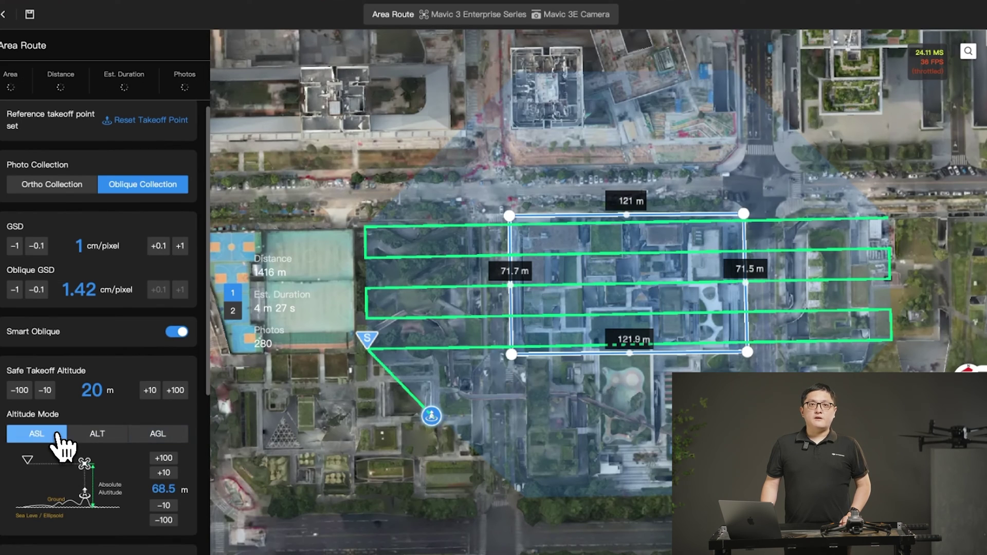
{"action": "left_click", "coordinate": [121, 437]}
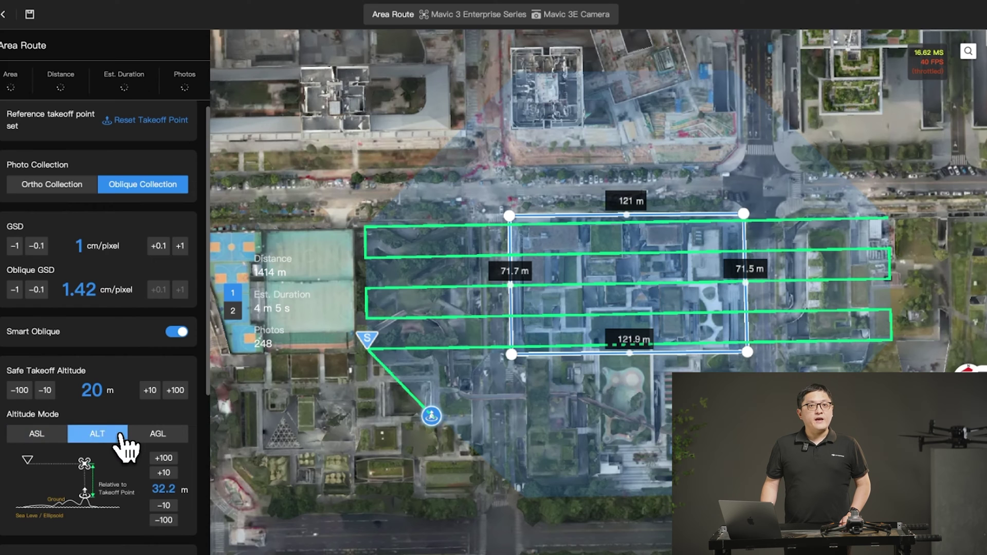
{"action": "left_click", "coordinate": [181, 438]}
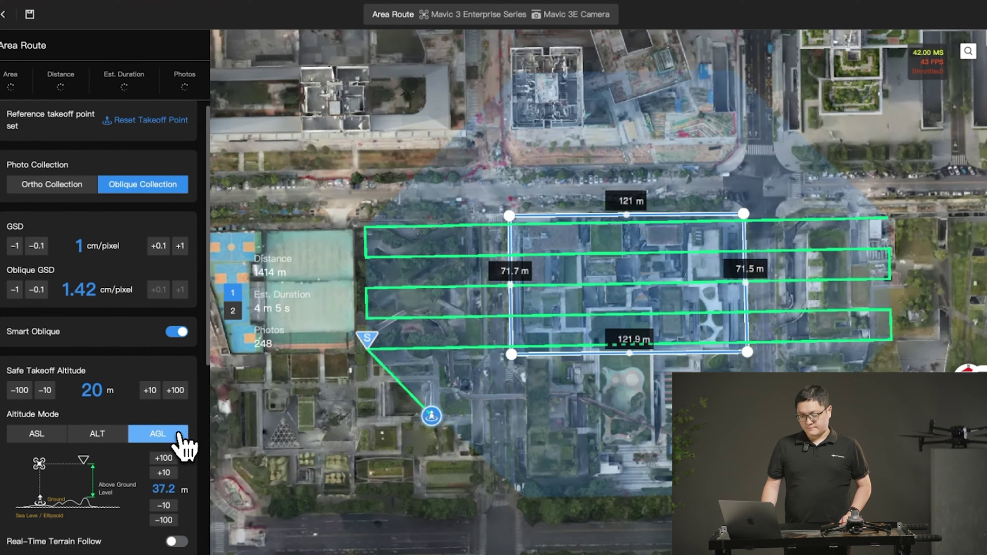
{"action": "left_click", "coordinate": [54, 436]}
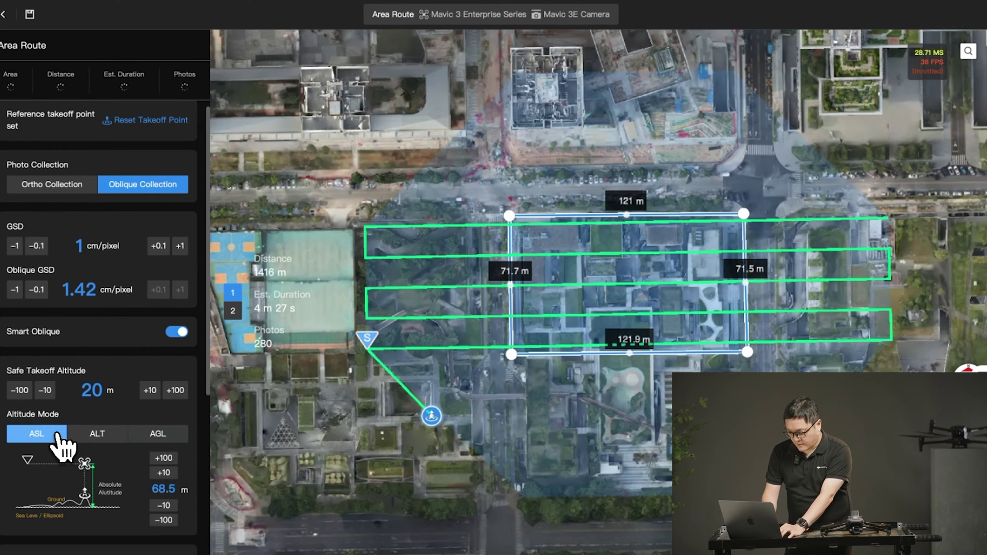
{"action": "left_click", "coordinate": [119, 436]}
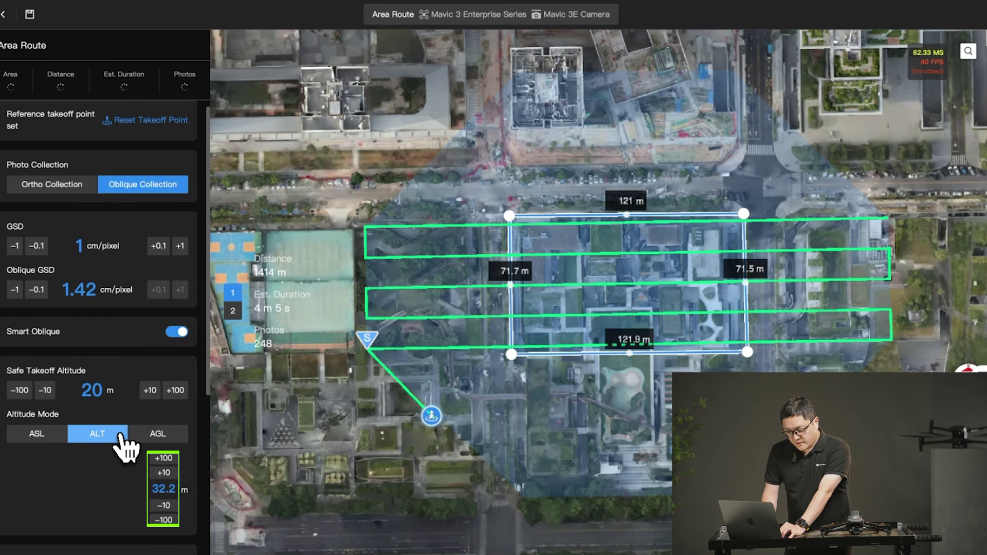
{"action": "left_click", "coordinate": [179, 436]}
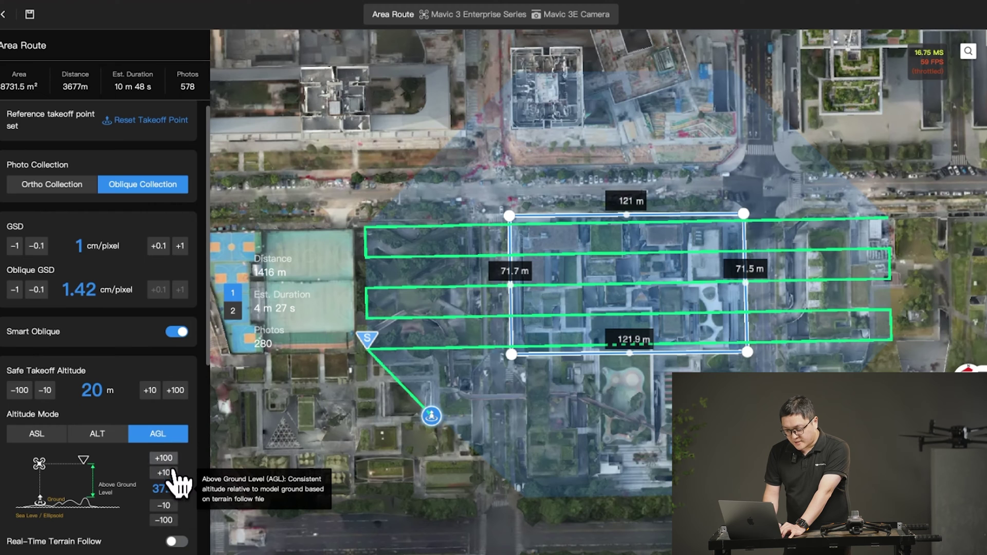
{"action": "left_click", "coordinate": [173, 460]}
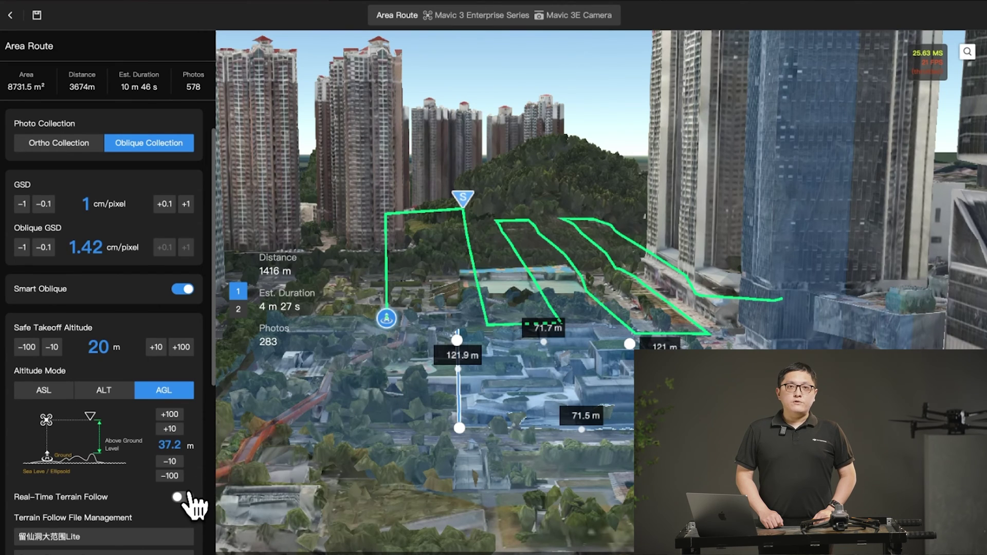
Turn on Real-Time Terrain Follow to show its elevation sources.
{"action": "left_click", "coordinate": [184, 497]}
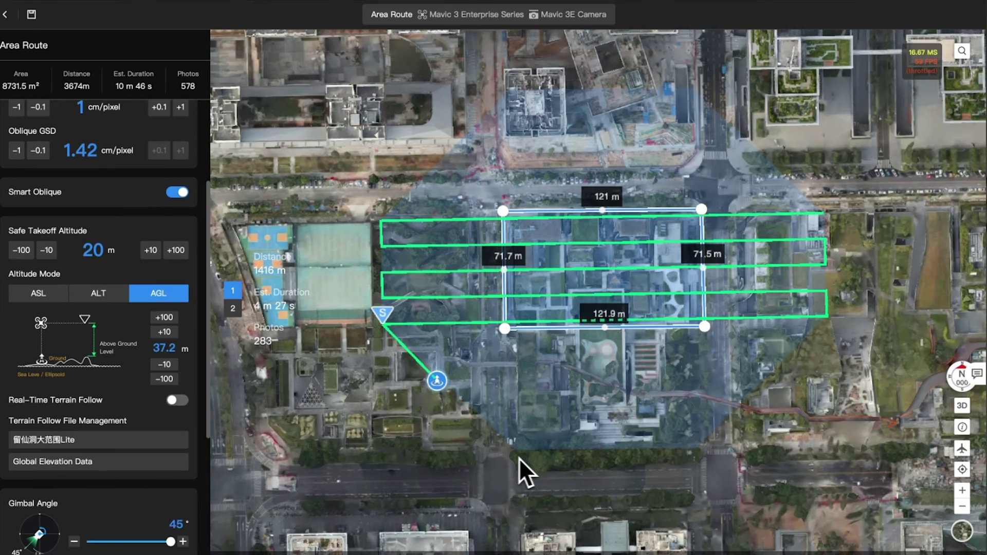
Set the route's gimbal angle to 10°.
{"action": "scroll", "coordinate": [132, 468], "scroll_direction": "down", "scroll_amount": 5}
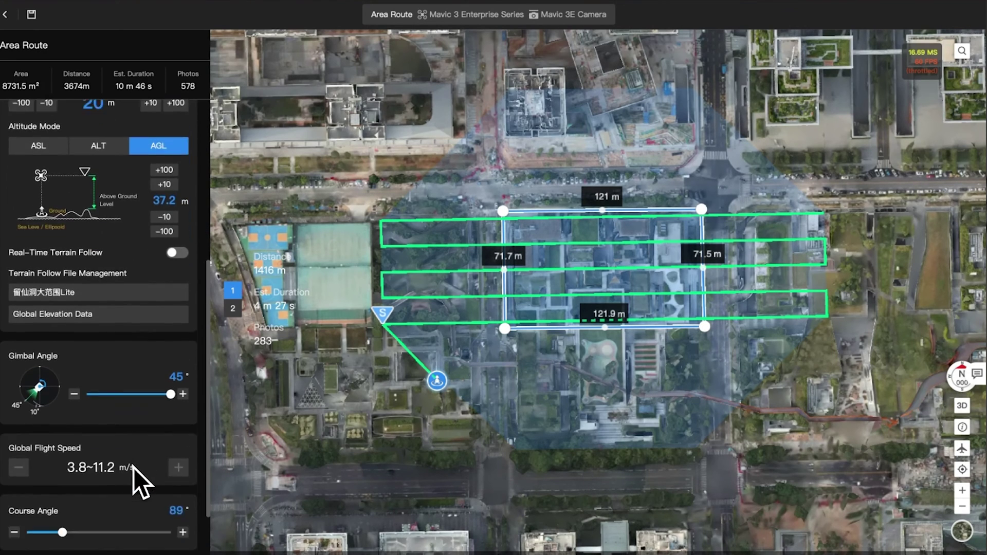
{"action": "left_click", "coordinate": [86, 306]}
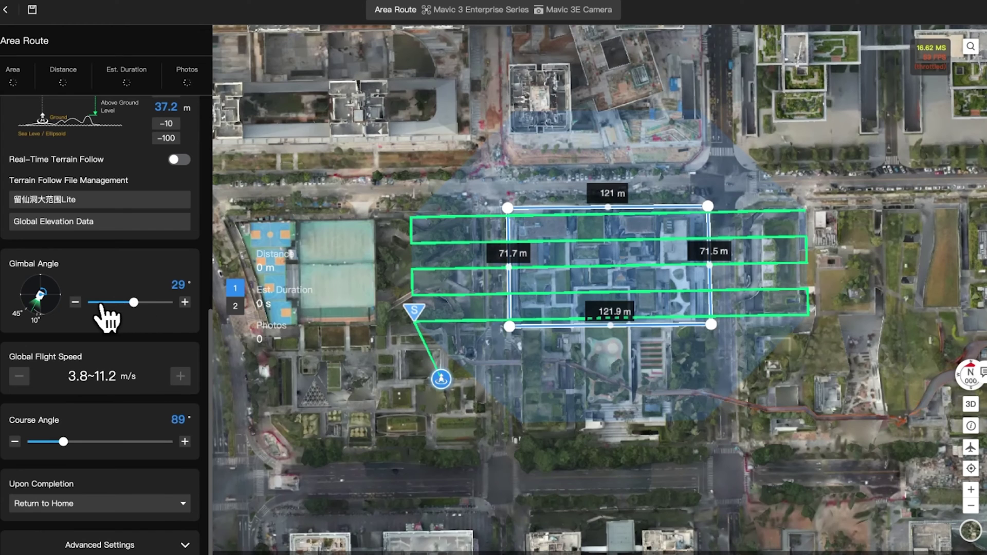
Move the gimbal angle to 10°, then back up to 45°.
{"action": "left_click_drag", "start_coordinate": [106, 311], "coordinate": [87, 305]}
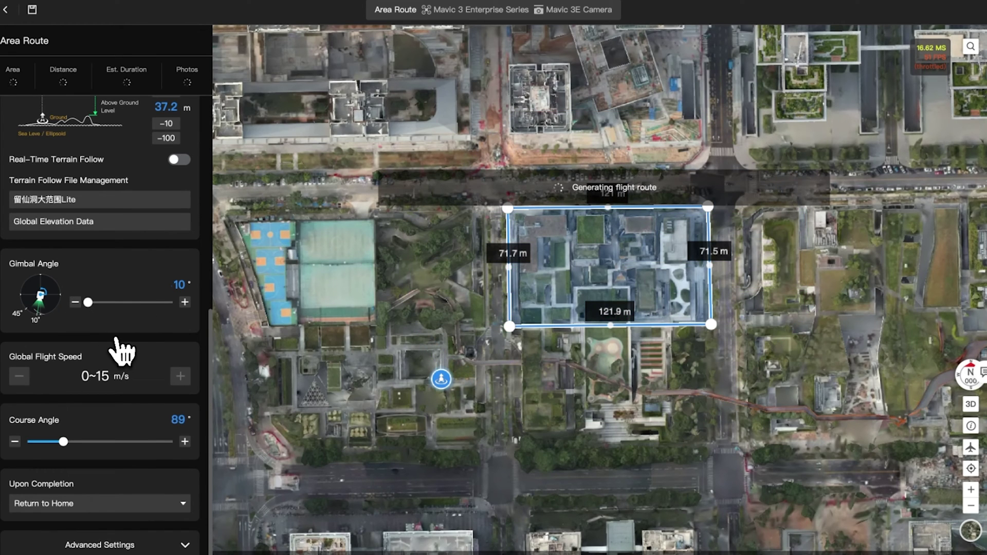
{"action": "left_click_drag", "start_coordinate": [129, 311], "coordinate": [204, 303]}
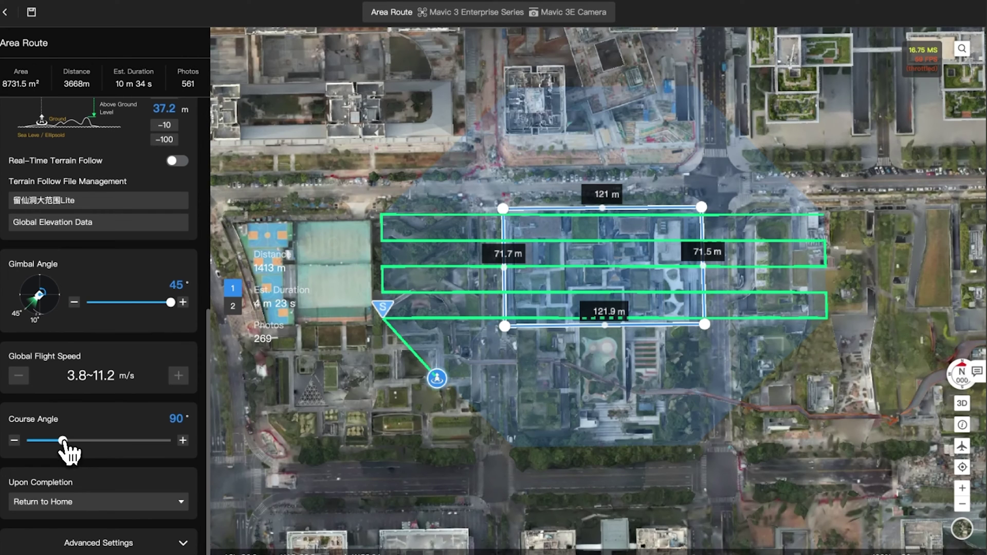
Rotate the flight-line course angle from 90° to 359°.
{"action": "left_click_drag", "start_coordinate": [62, 440], "coordinate": [171, 441]}
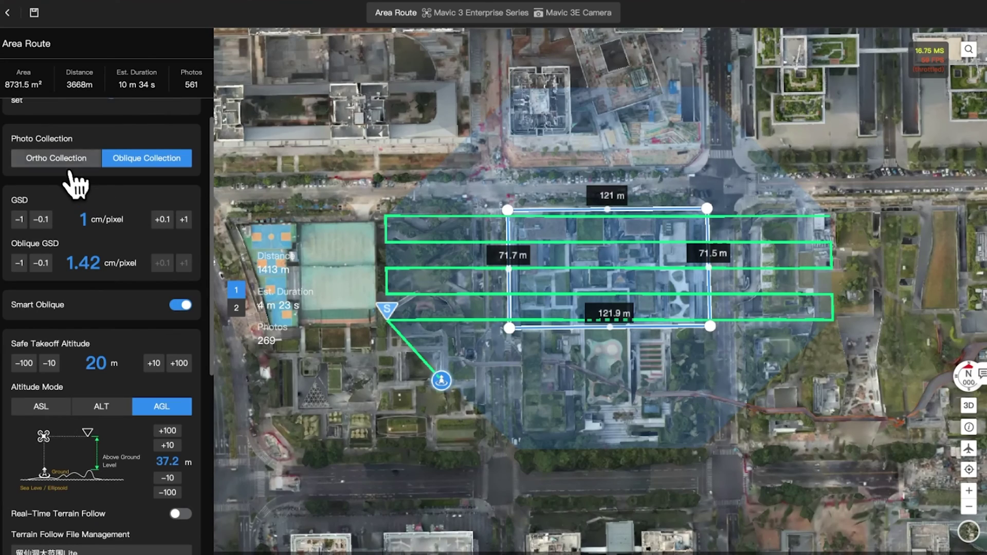
Set Photo Collection back to Ortho Collection.
{"action": "left_click", "coordinate": [66, 163]}
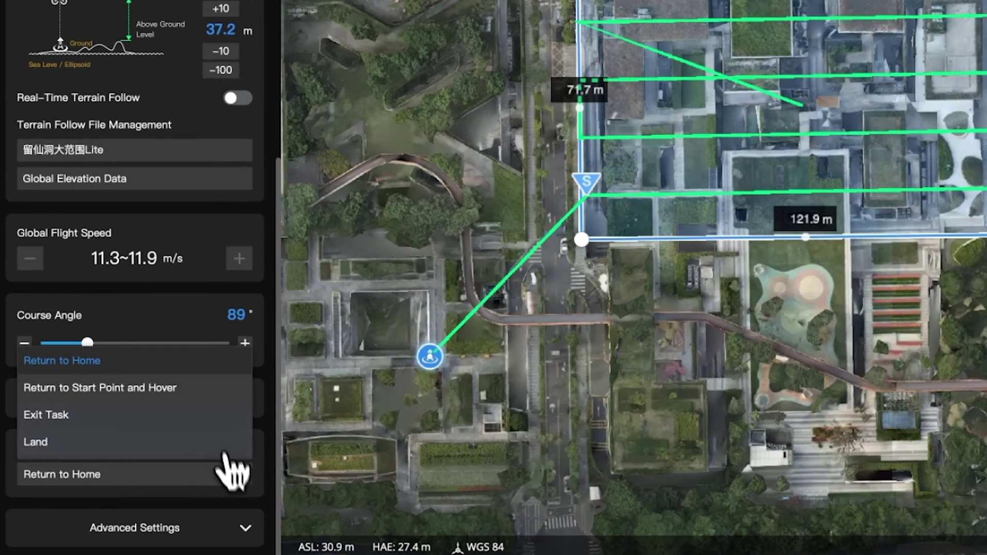
Keep Return to Home as the Upon Completion action.
{"action": "left_click", "coordinate": [205, 365]}
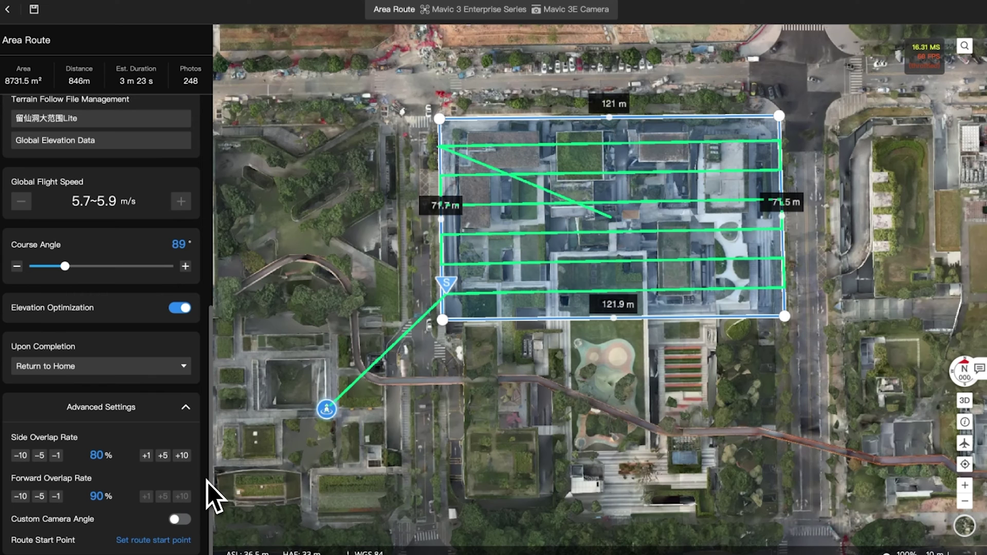
Adjust the overlap rates in 10% steps to 70% side and 80% forward.
{"action": "left_click", "coordinate": [21, 456]}
{"action": "left_click", "coordinate": [22, 456]}
{"action": "left_click", "coordinate": [21, 456]}
{"action": "left_click", "coordinate": [20, 496]}
{"action": "left_click", "coordinate": [20, 496]}
{"action": "left_click", "coordinate": [20, 496]}
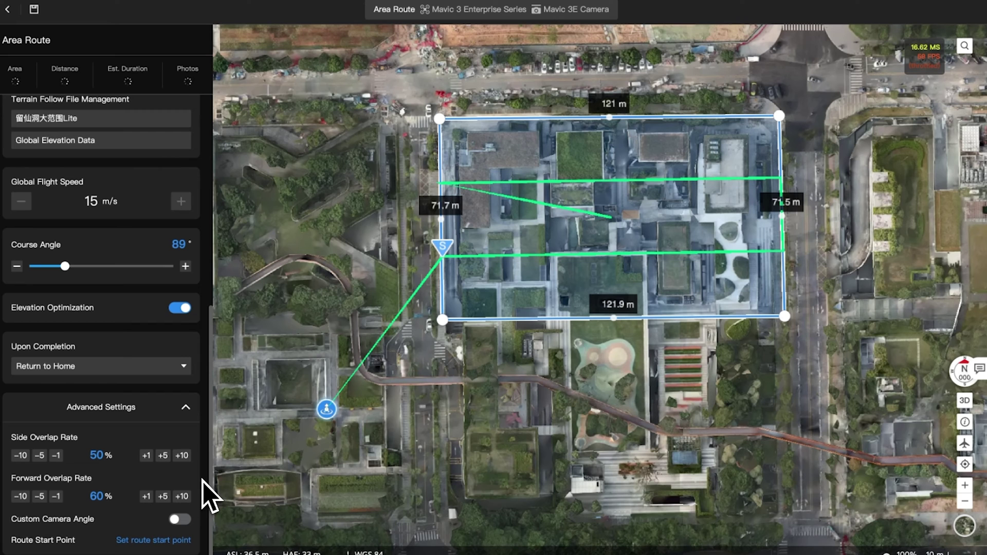
{"action": "left_click", "coordinate": [182, 454]}
{"action": "left_click", "coordinate": [181, 455]}
{"action": "left_click", "coordinate": [181, 496]}
{"action": "left_click", "coordinate": [181, 496]}
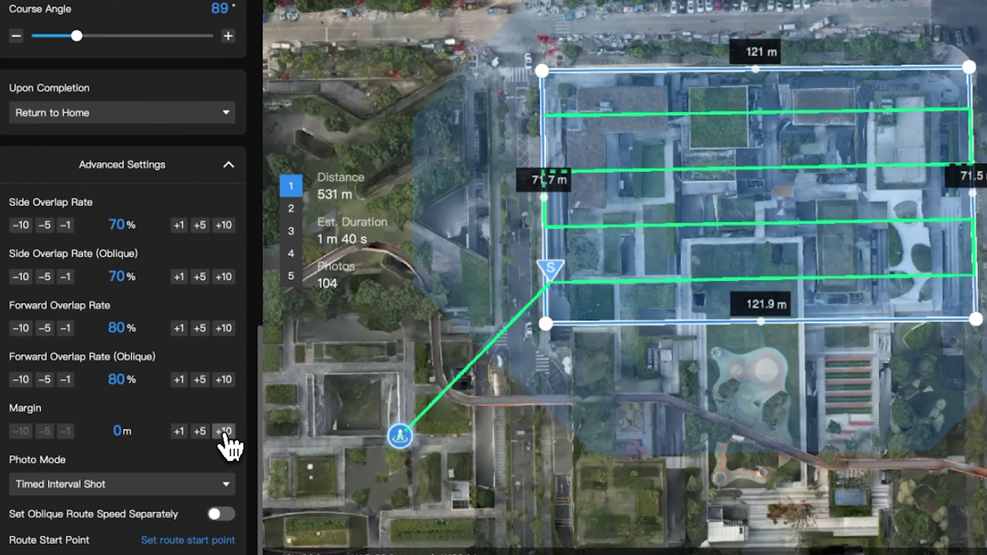
Preview wider route margins by raising Margin to 10 m, then 20 m.
{"action": "left_click", "coordinate": [224, 432]}
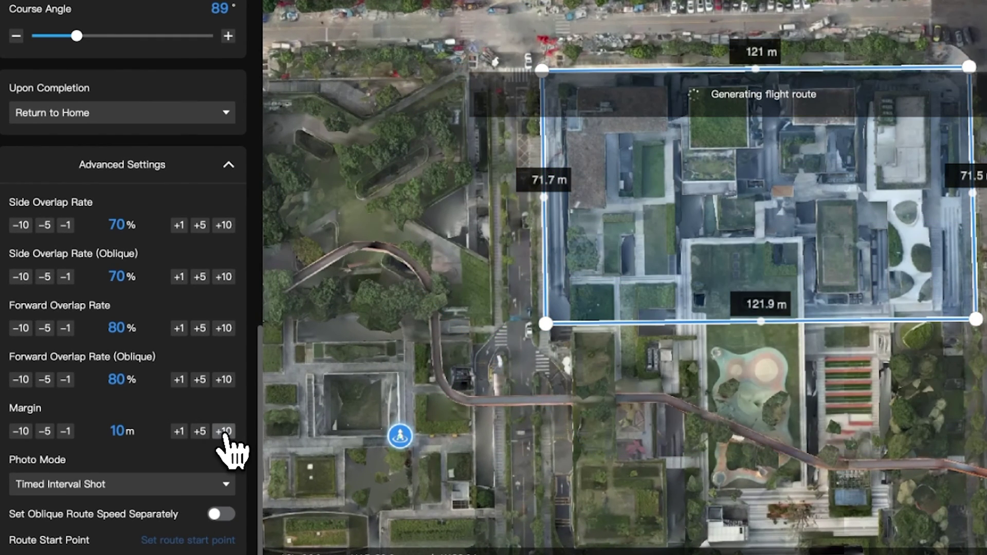
{"action": "left_click", "coordinate": [224, 432]}
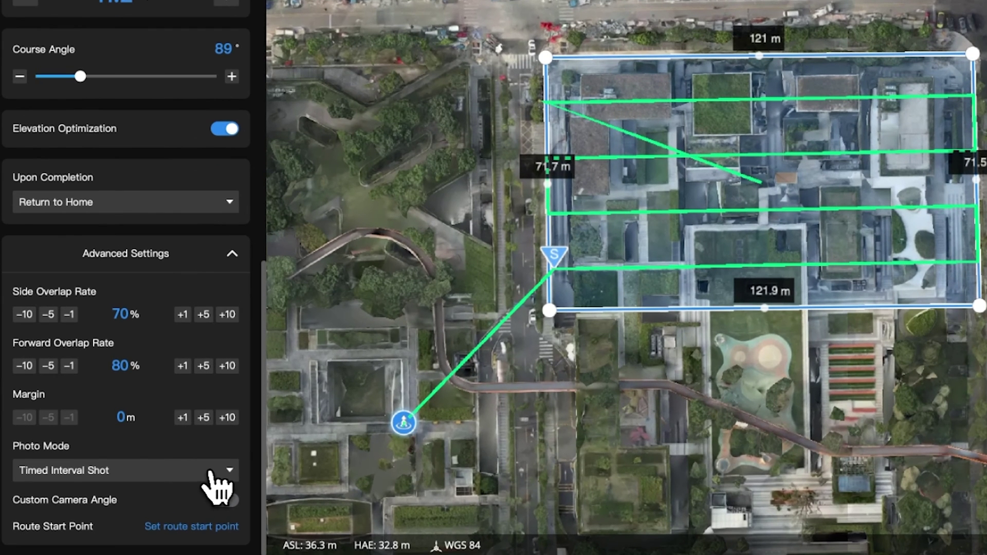
Keep Timed Interval Shot as the Photo Mode.
{"action": "left_click", "coordinate": [168, 494]}
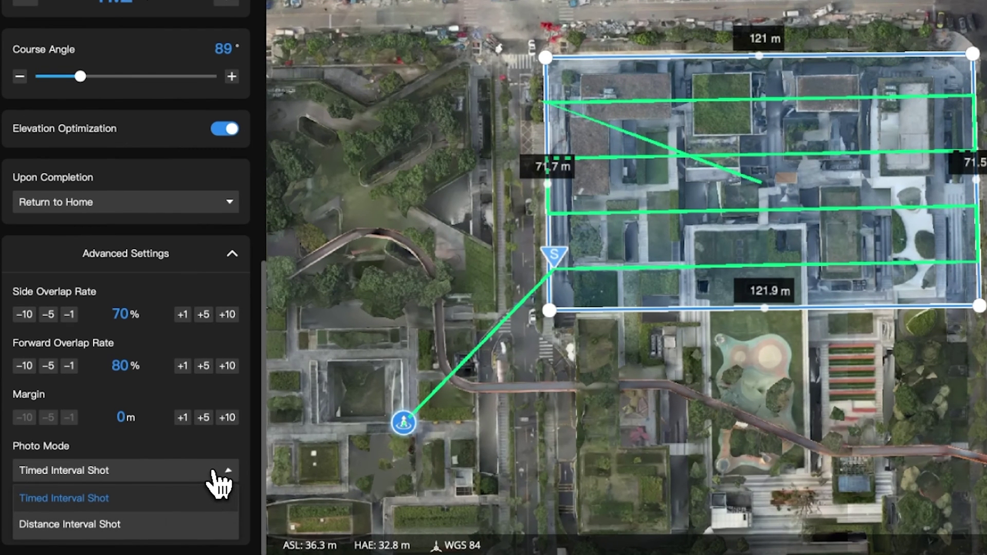
{"action": "left_click", "coordinate": [219, 485]}
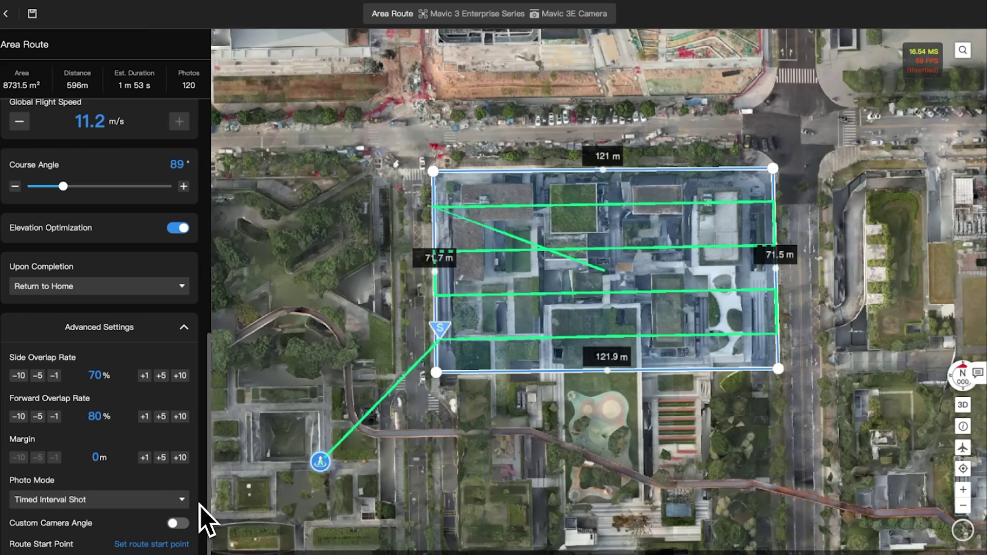
Turn on Custom Camera Angle, accepting the note's Enable Anyway warning, and scroll to the remaining options.
{"action": "left_click", "coordinate": [177, 523]}
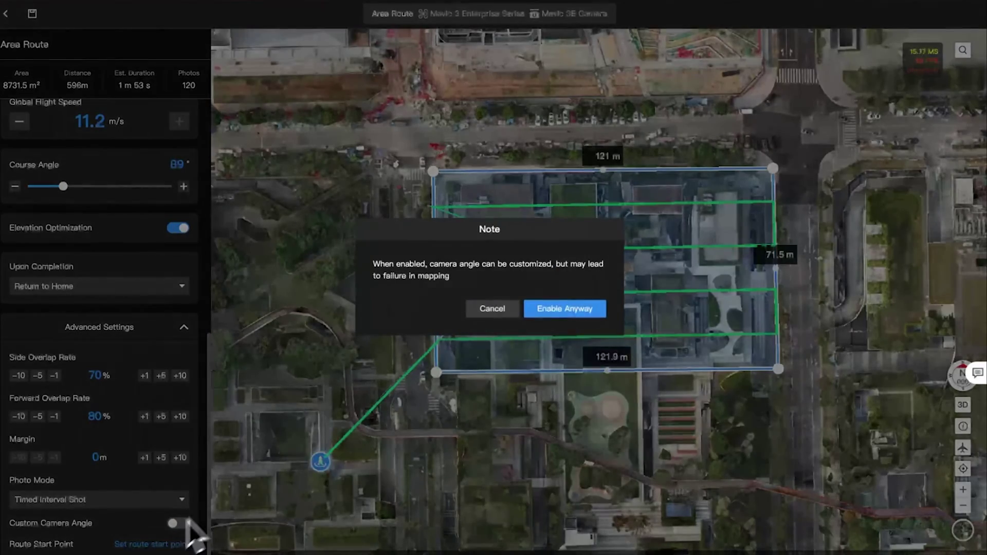
{"action": "left_click", "coordinate": [559, 311]}
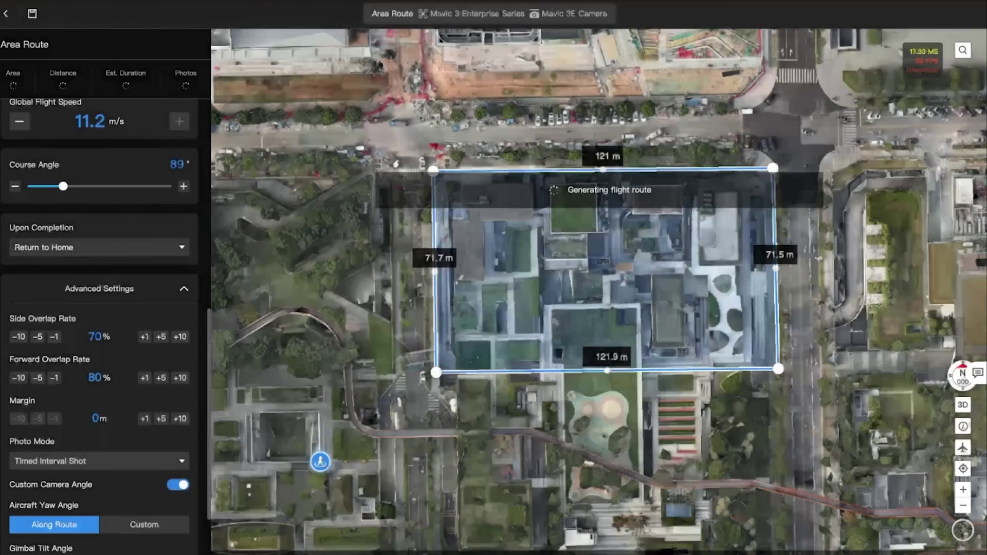
{"action": "scroll", "coordinate": [195, 419], "scroll_direction": "down", "scroll_amount": 3}
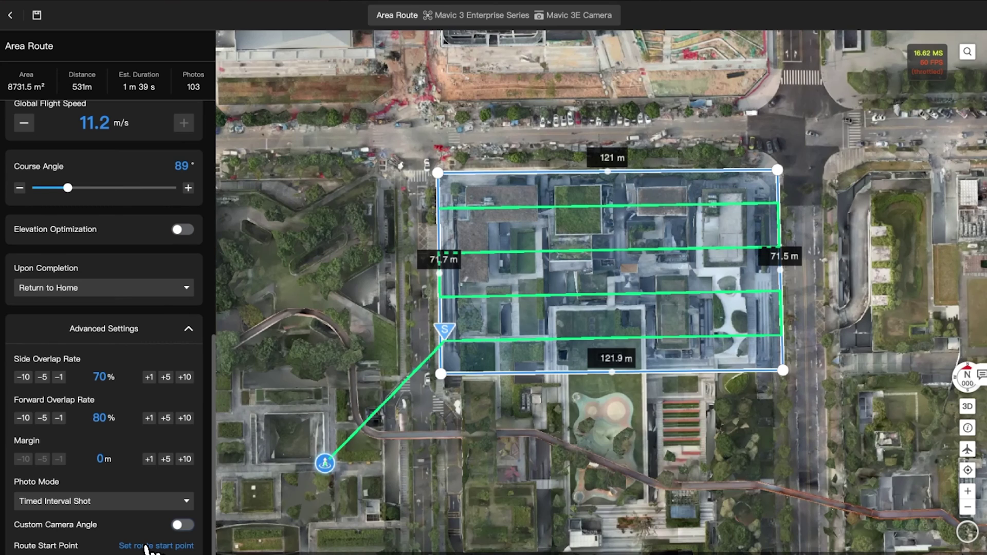
Set the top-left waypoint as the route start point and save the area route.
{"action": "left_click", "coordinate": [148, 546]}
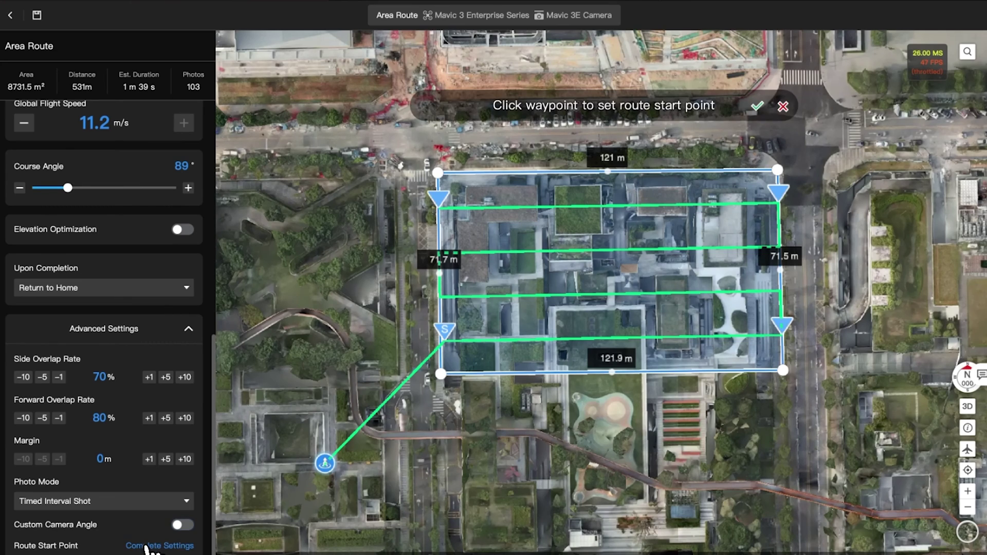
{"action": "left_click", "coordinate": [438, 199]}
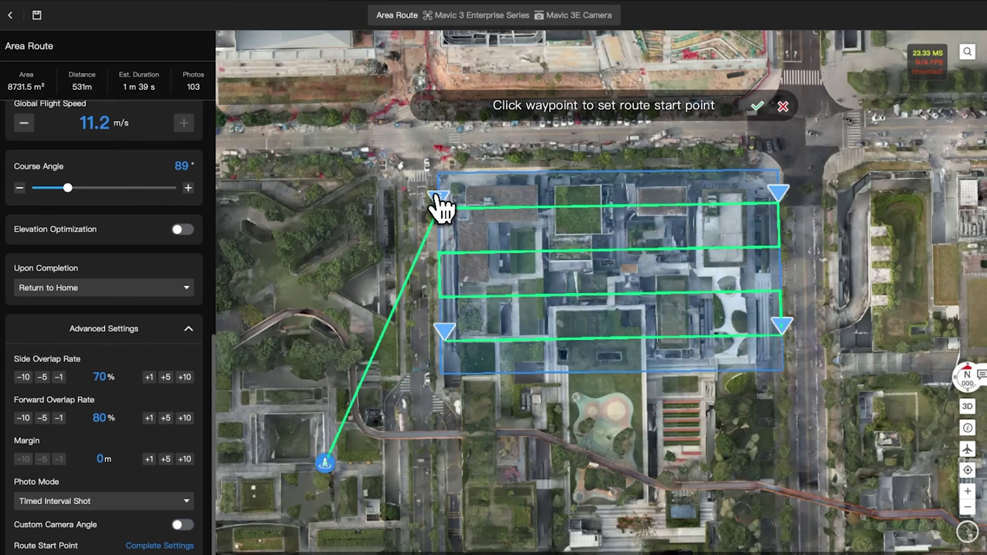
{"action": "left_click", "coordinate": [157, 546]}
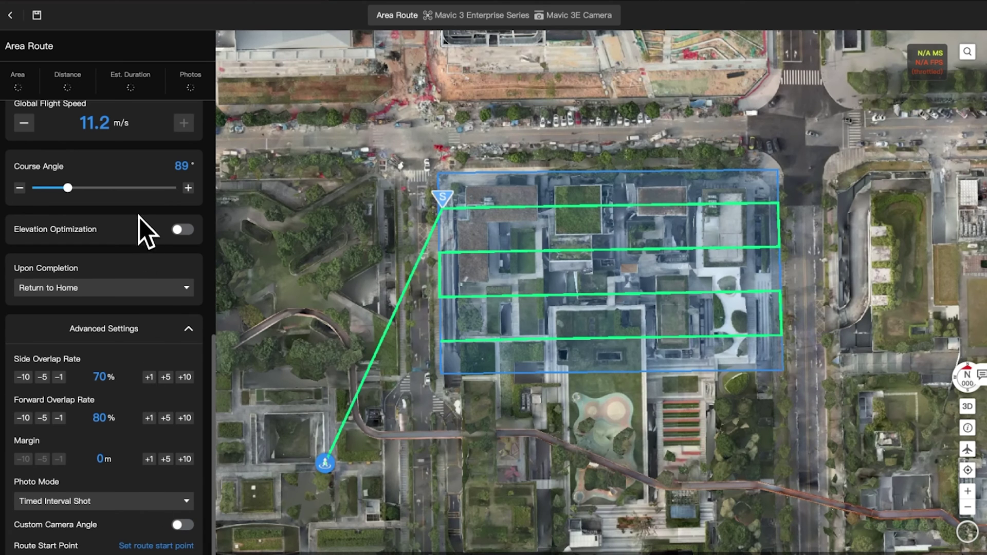
{"action": "left_click", "coordinate": [38, 16]}
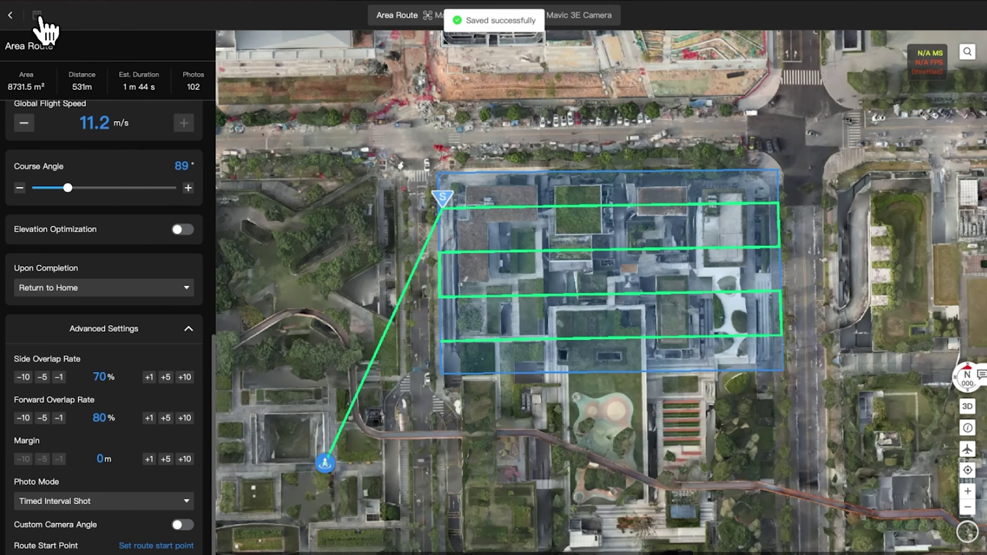
Back in the Flight Route Library, open and close the Area Route card's options menu.
{"action": "left_click", "coordinate": [10, 15]}
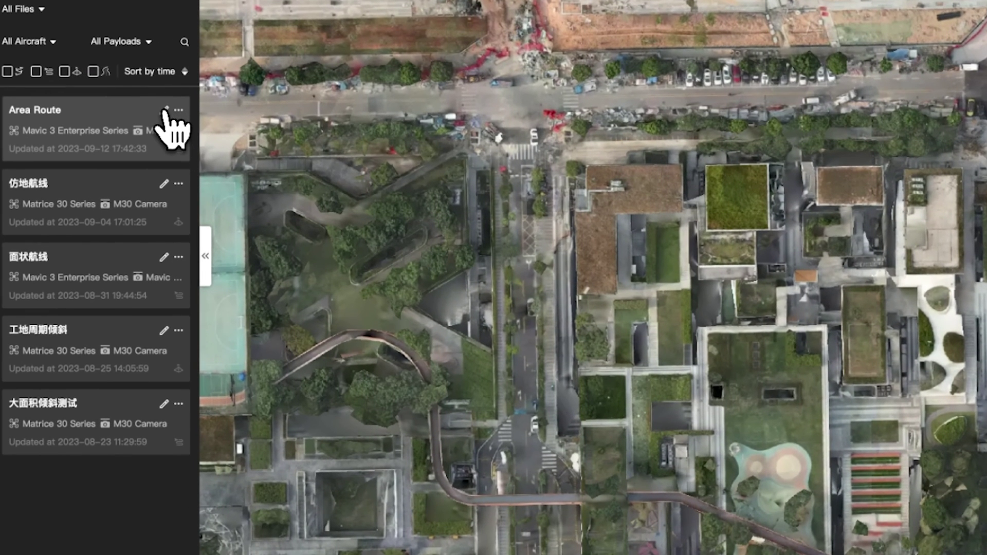
{"action": "left_click", "coordinate": [178, 110]}
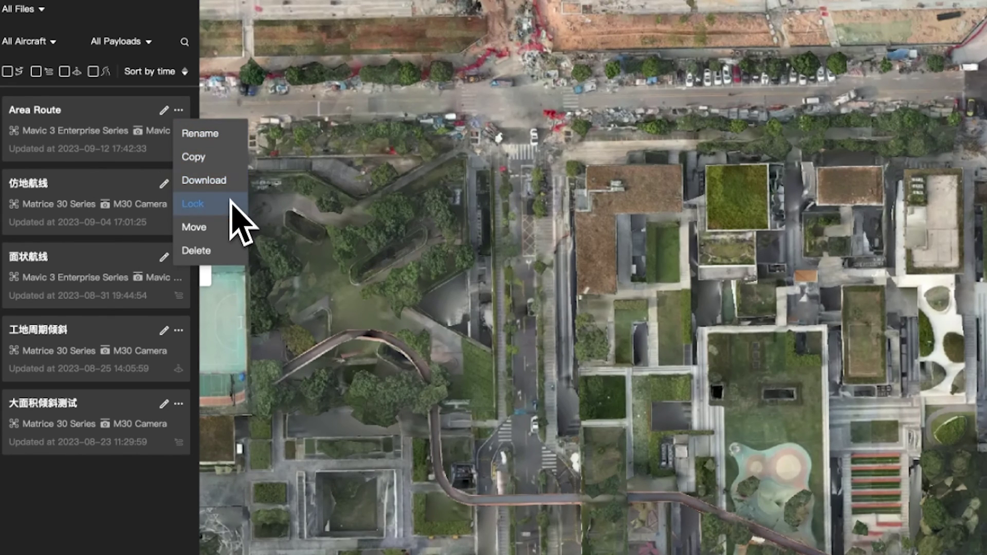
{"action": "left_click", "coordinate": [182, 109]}
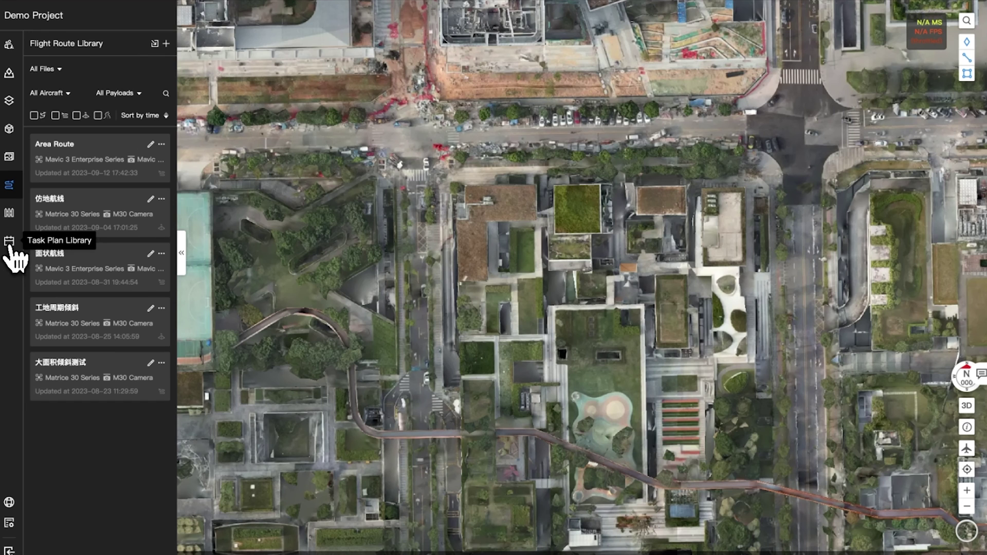
Review all devices' task plans in the Task Plan Library, then go to the Model Library.
{"action": "left_click", "coordinate": [9, 241]}
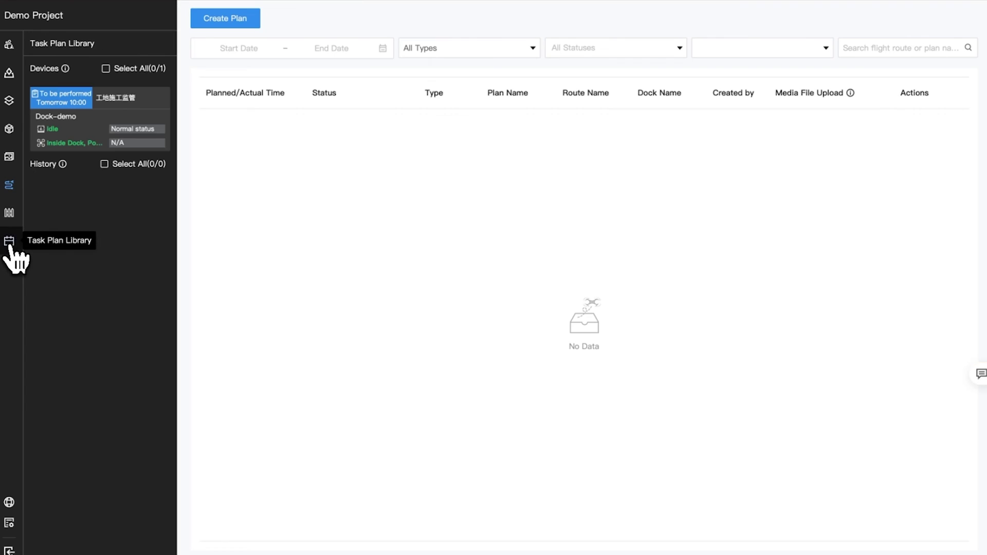
{"action": "left_click", "coordinate": [221, 21]}
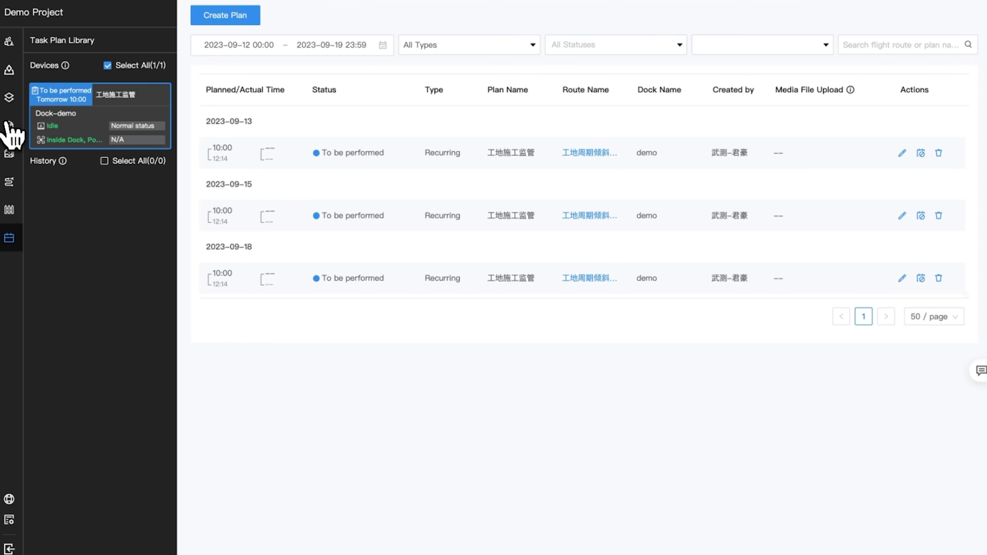
{"action": "left_click", "coordinate": [10, 126]}
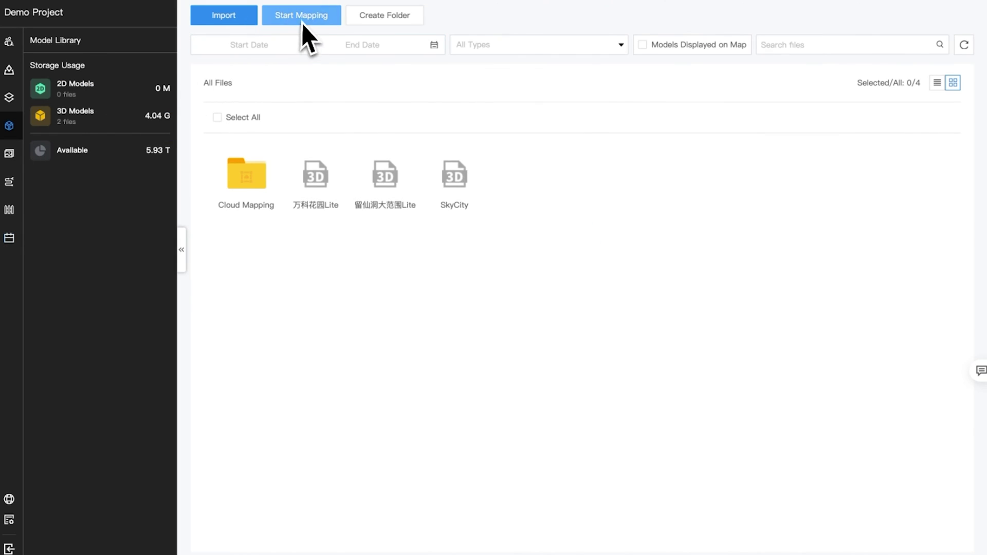
From Media Files, start a new mapping task with the model name 'Mapping'.
{"action": "left_click", "coordinate": [9, 155]}
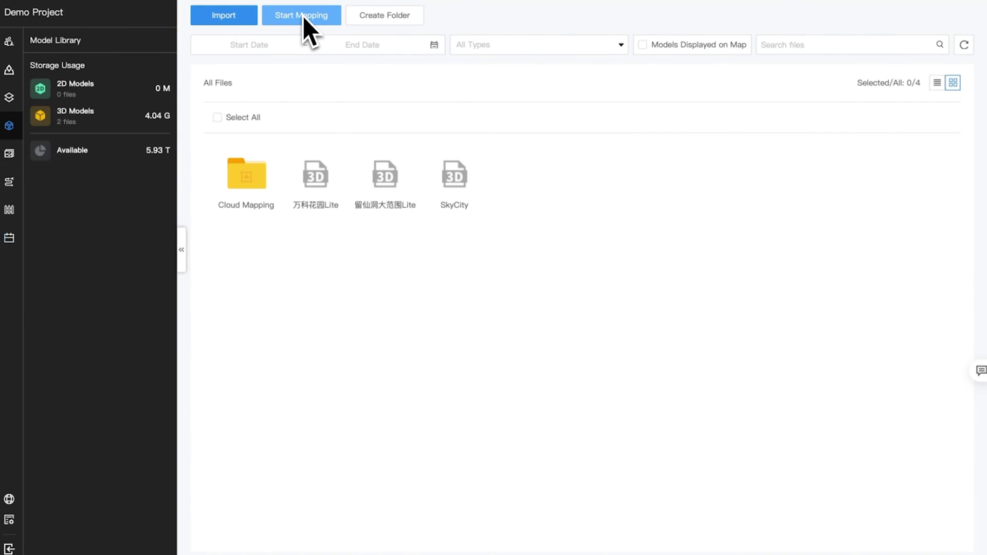
{"action": "left_click", "coordinate": [305, 18]}
{"action": "left_click", "coordinate": [115, 60]}
{"action": "type", "text": "Mapping"}
{"action": "left_click", "coordinate": [92, 91]}
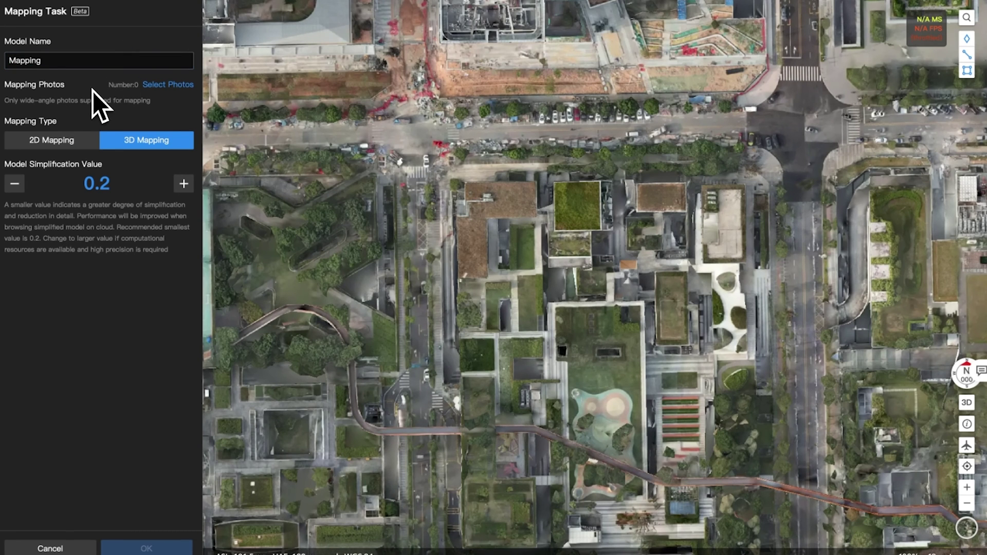
Select the 2023-09-11 flight folder's 2048 photos, re-adding it once, and keep 3D Mapping type.
{"action": "left_click", "coordinate": [166, 87]}
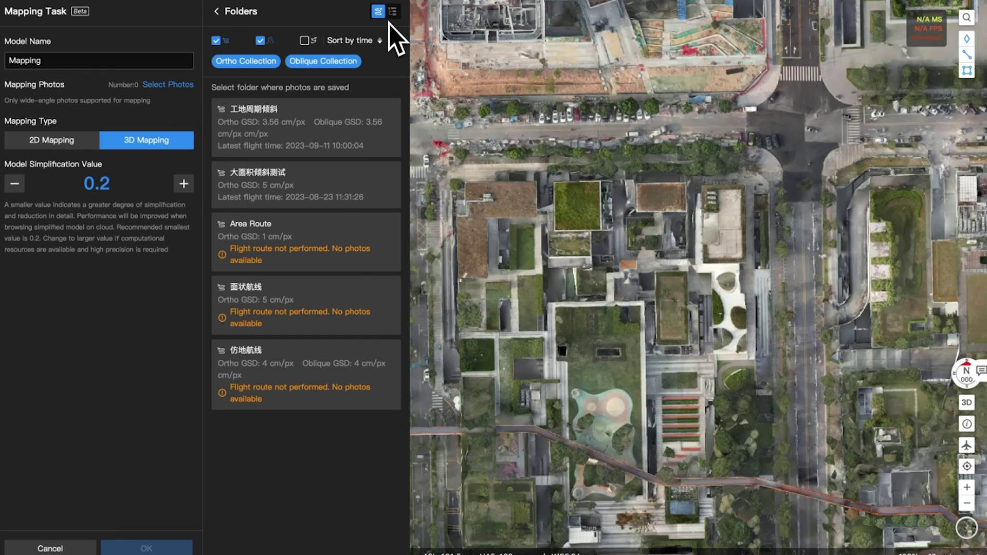
{"action": "left_click", "coordinate": [305, 127]}
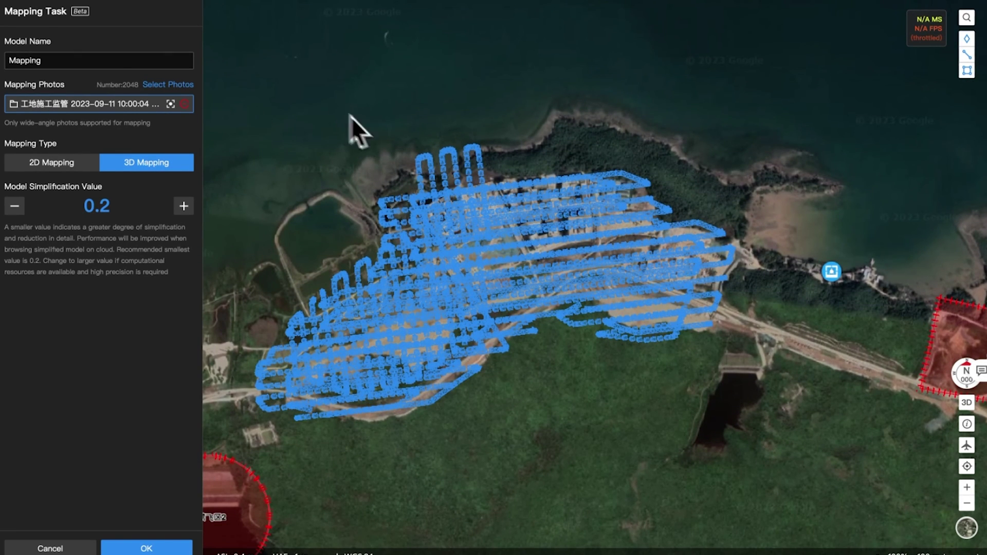
{"action": "left_click", "coordinate": [184, 103]}
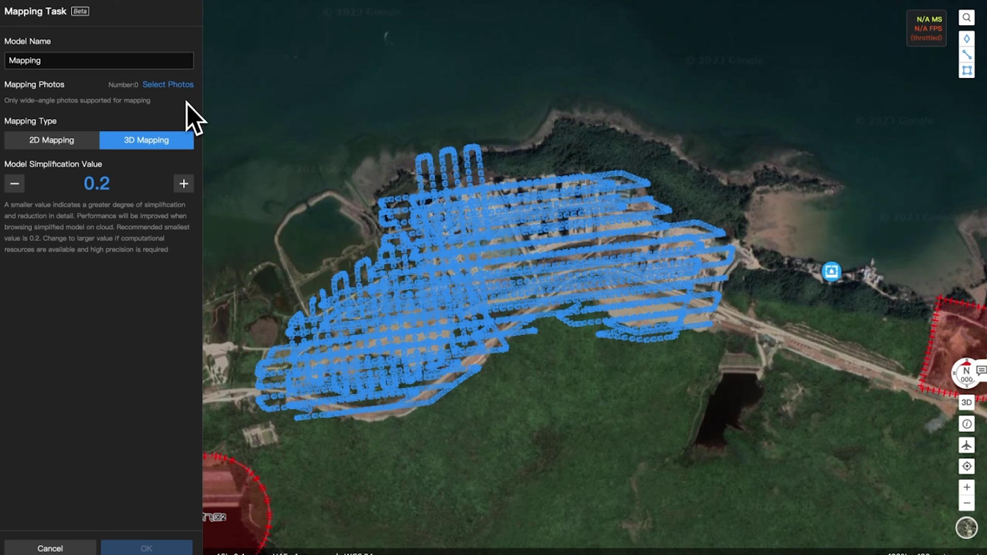
{"action": "left_click", "coordinate": [184, 86]}
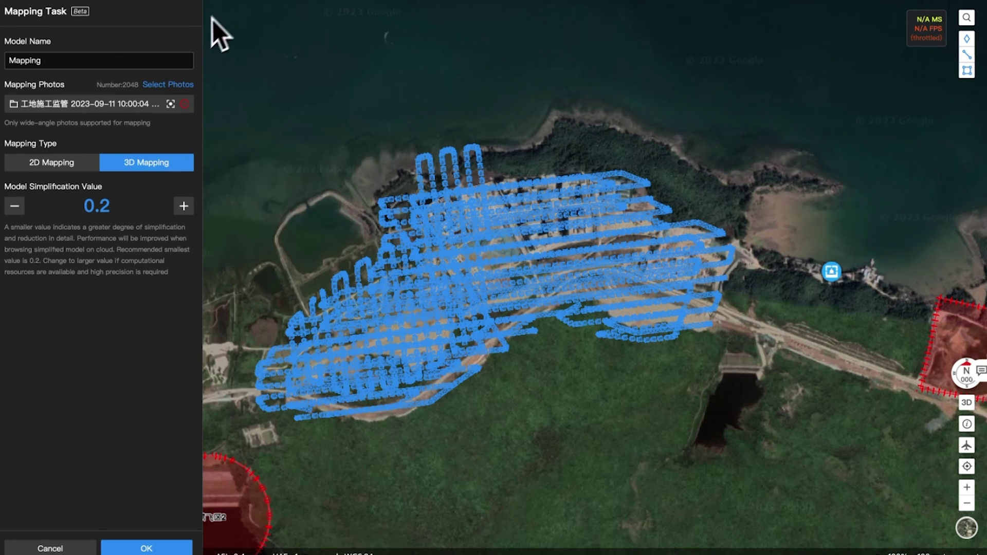
{"action": "left_click", "coordinate": [72, 167]}
{"action": "left_click", "coordinate": [181, 176]}
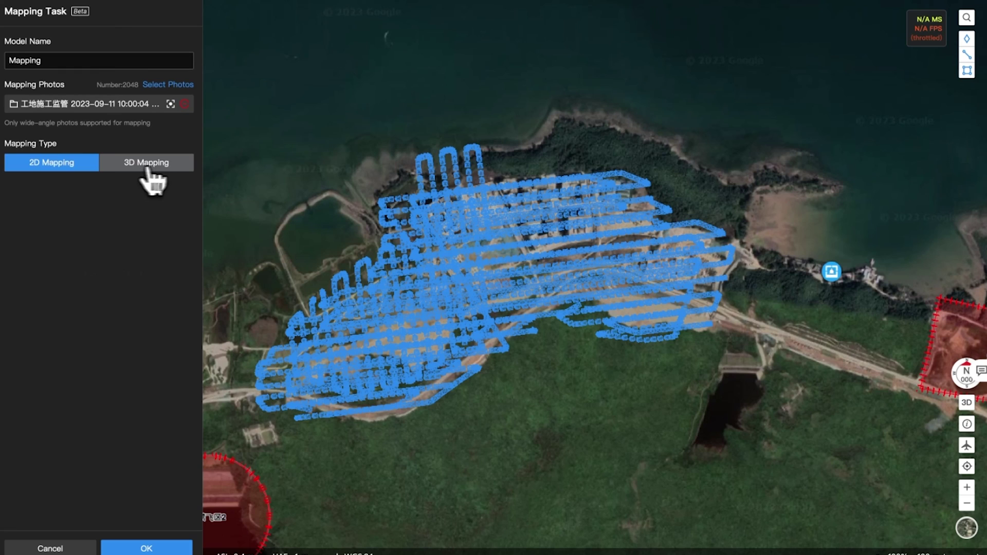
Choose 3D Mapping for the task and switch HD Model on in Map Lab.
{"action": "left_click", "coordinate": [180, 168]}
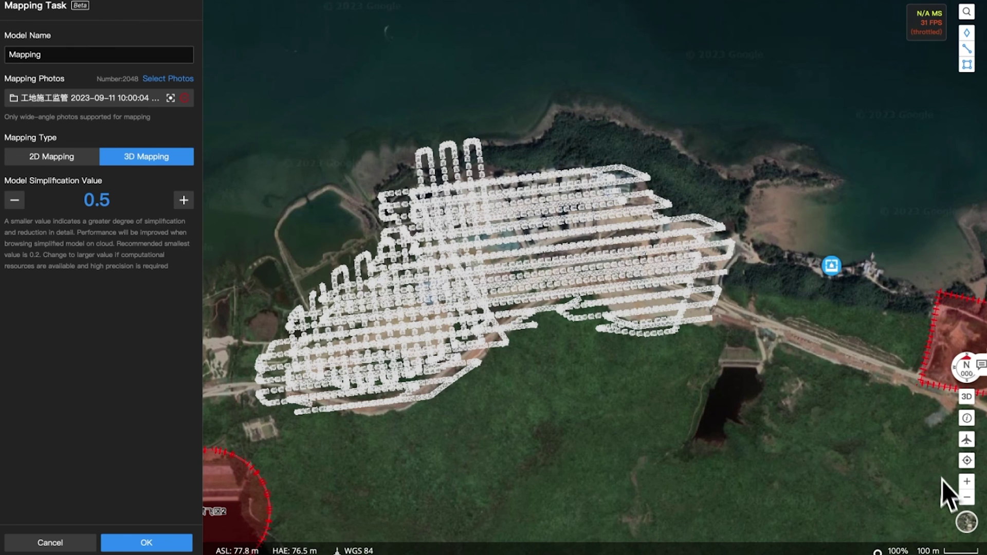
{"action": "left_click", "coordinate": [966, 520]}
{"action": "left_click", "coordinate": [808, 458]}
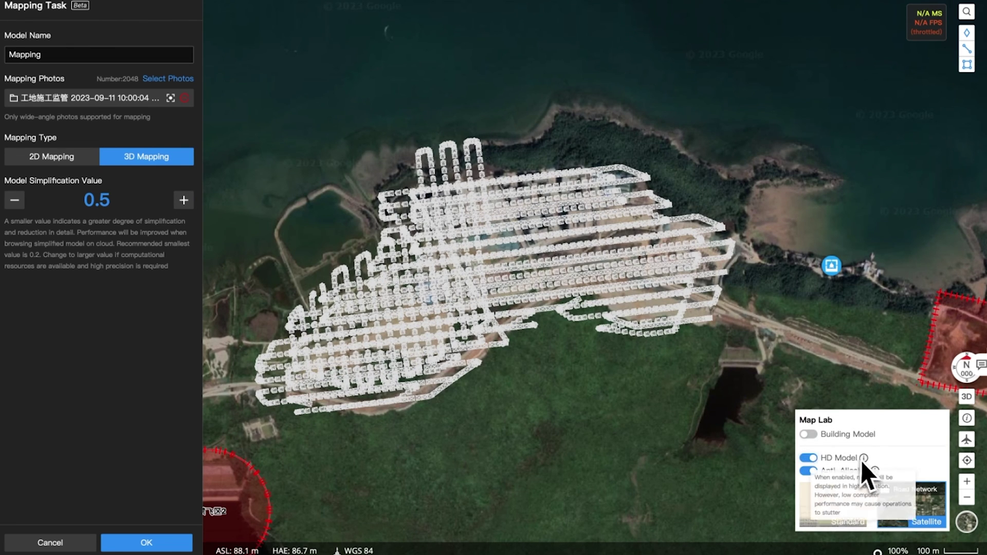